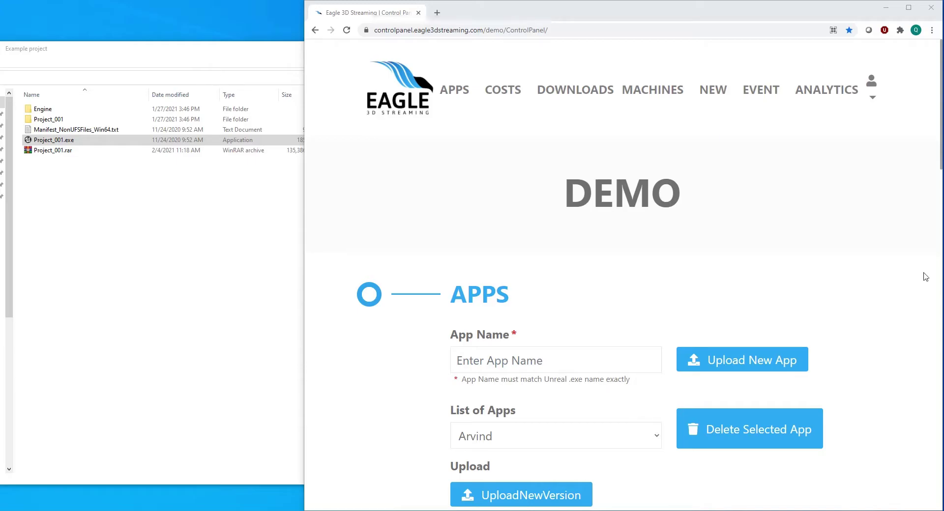
Select Engine, Project_001, the manifest and Project_001.exe in the Example folder, excluding the .rar
{"action": "left_click", "coordinate": [257, 248]}
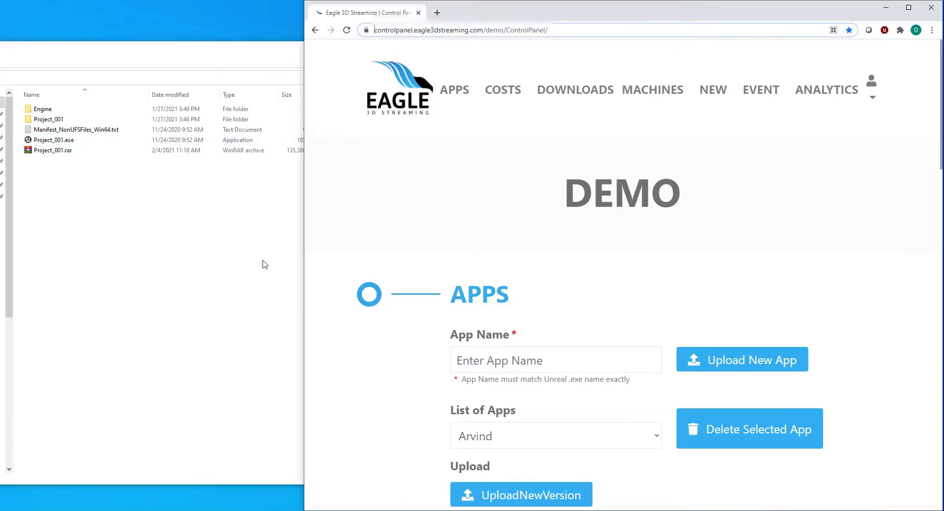
{"action": "left_click", "coordinate": [192, 248]}
{"action": "left_click", "coordinate": [49, 112]}
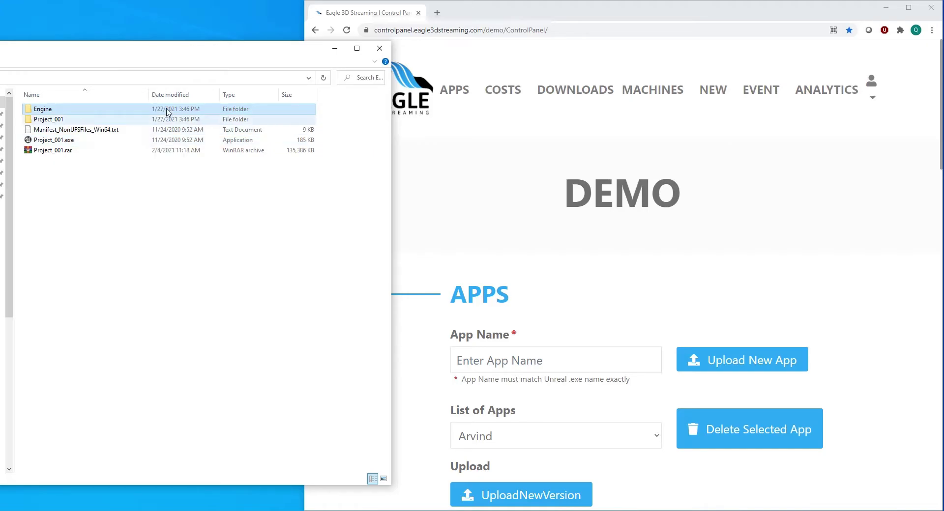
{"action": "left_click", "coordinate": [90, 141]}
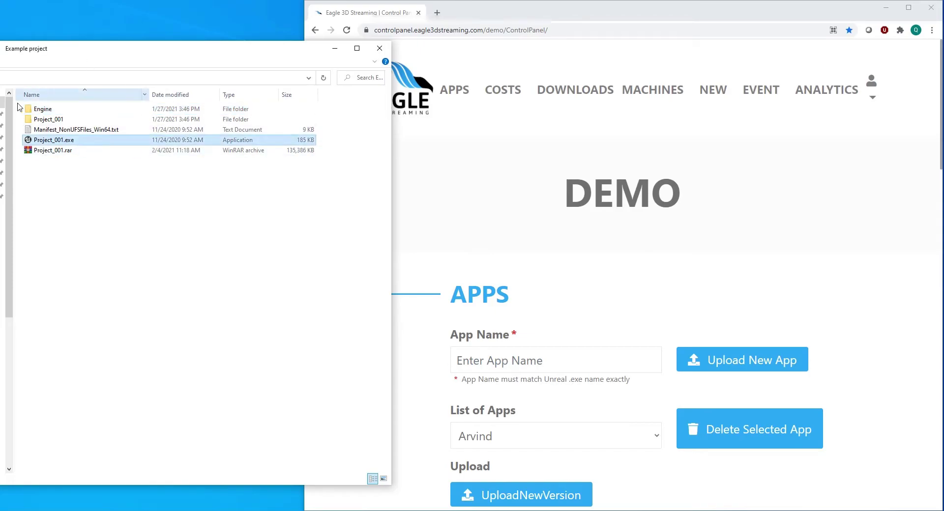
{"action": "left_click", "coordinate": [86, 110], "text": "shift"}
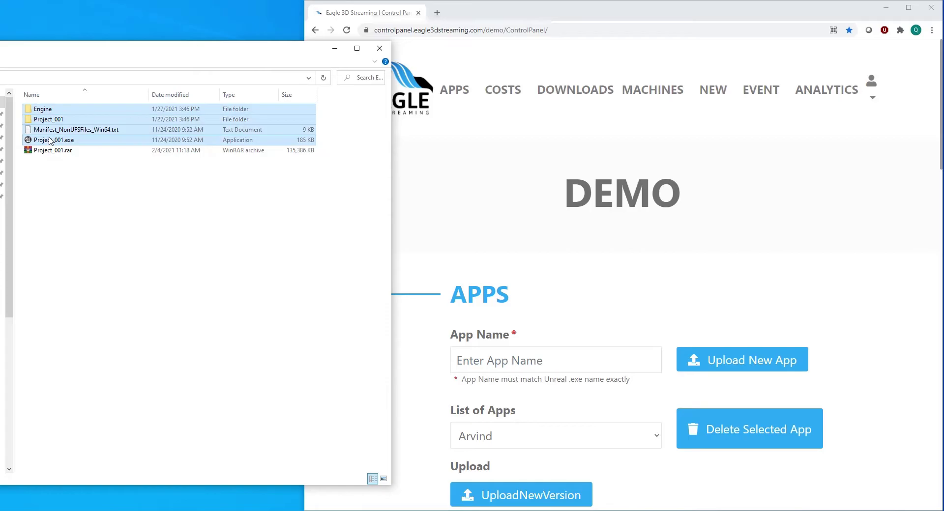
Create a New folder and move the four build items into it
{"action": "right_click", "coordinate": [99, 197]}
{"action": "mouse_move", "coordinate": [148, 365]}
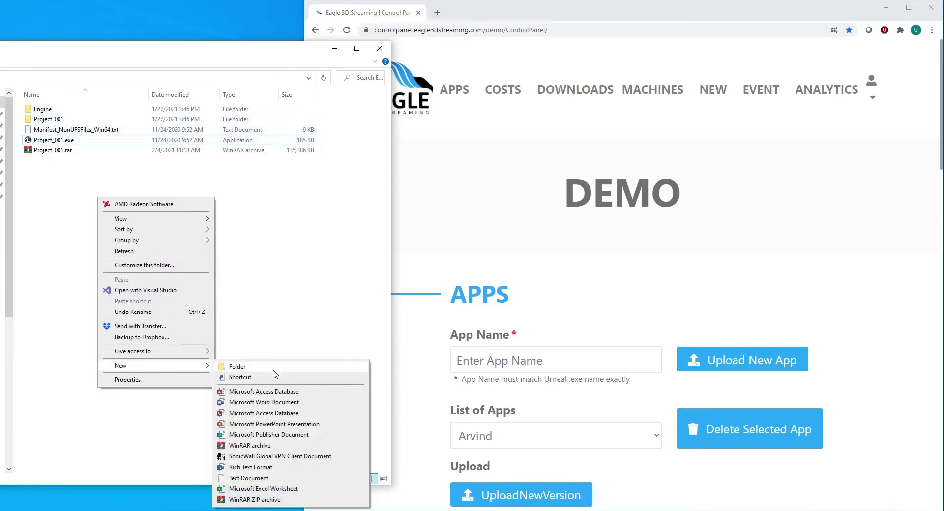
{"action": "left_click", "coordinate": [274, 367]}
{"action": "left_click", "coordinate": [50, 111]}
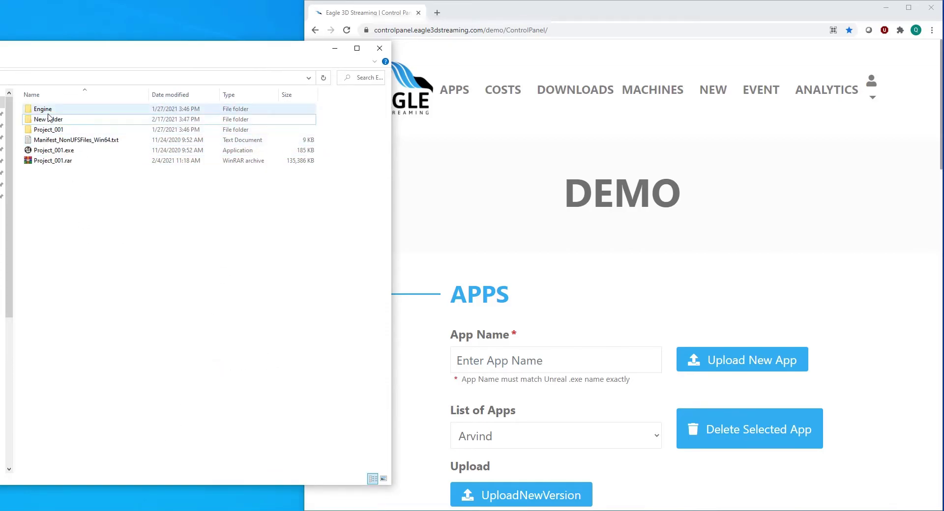
{"action": "left_click", "coordinate": [52, 150], "text": "shift"}
{"action": "left_click", "coordinate": [48, 119], "text": "ctrl"}
{"action": "left_click_drag", "start_coordinate": [45, 109], "coordinate": [73, 128]}
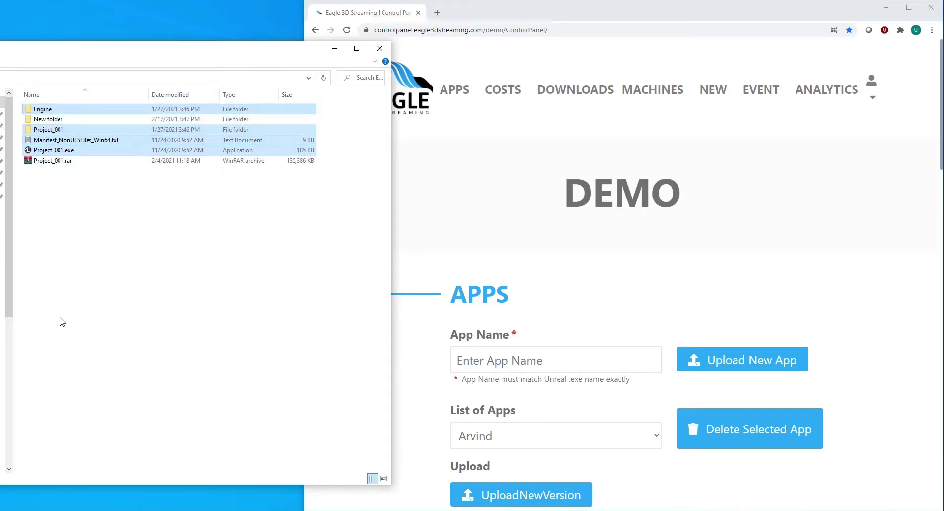
{"action": "left_click_drag", "start_coordinate": [42, 109], "coordinate": [56, 123]}
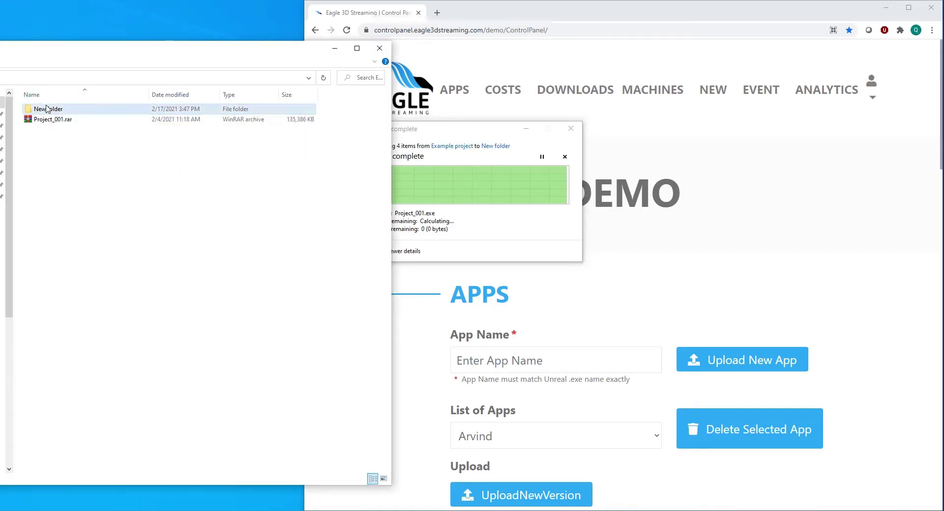
Compress New folder into New folder.rar, then open it and select its four items
{"action": "right_click", "coordinate": [45, 107]}
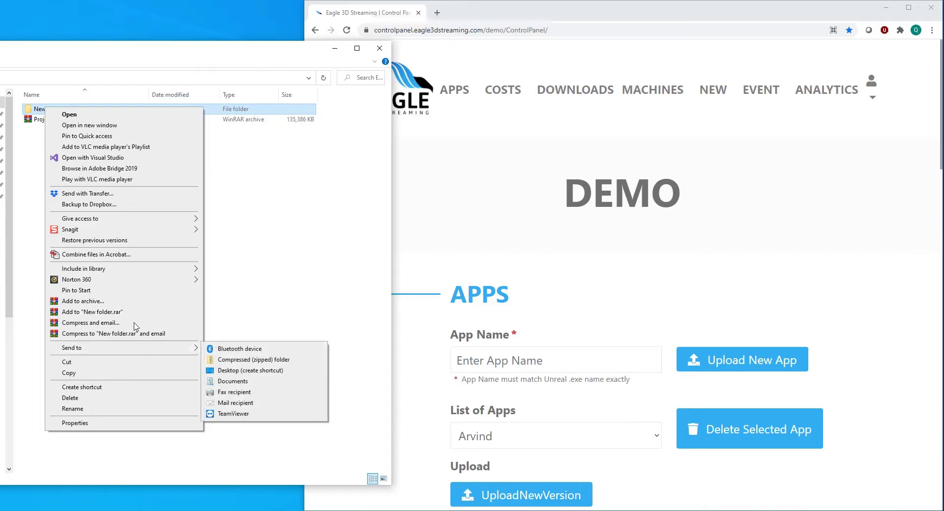
{"action": "left_click", "coordinate": [133, 301]}
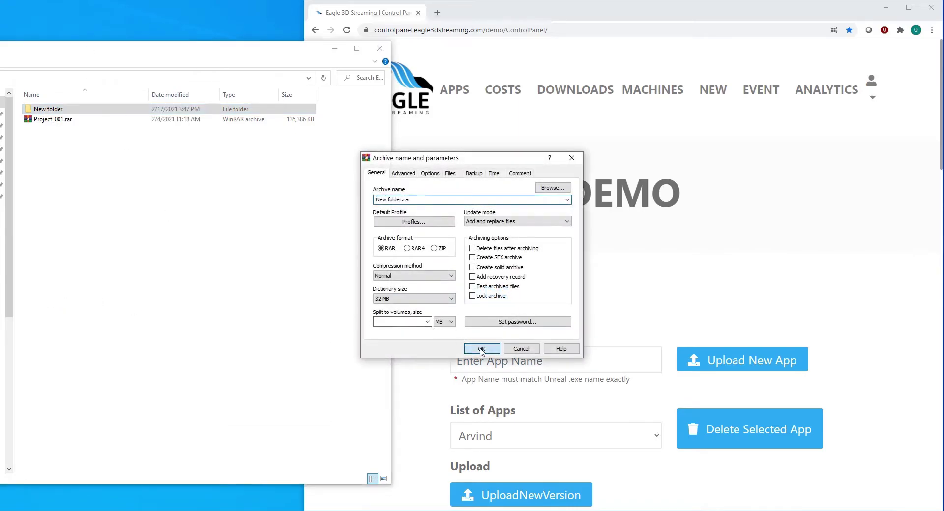
{"action": "left_click", "coordinate": [481, 349]}
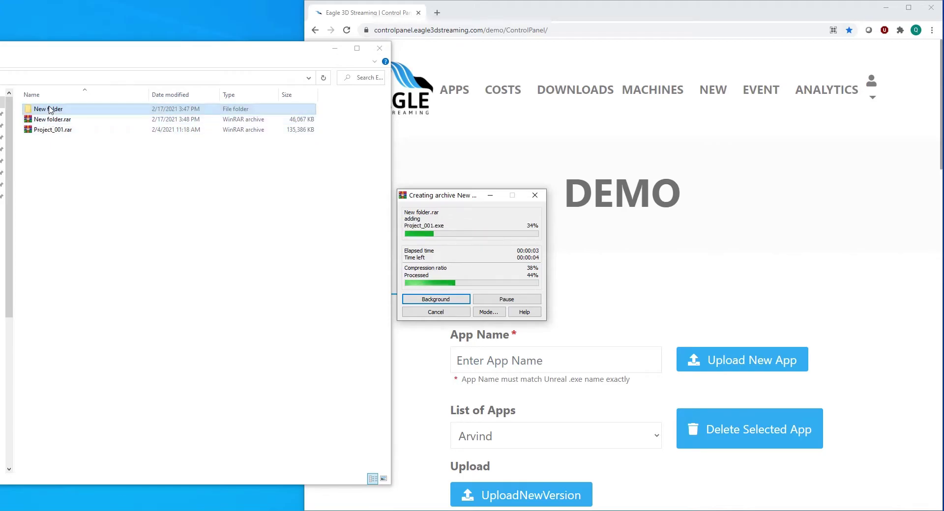
{"action": "double_click", "coordinate": [49, 109]}
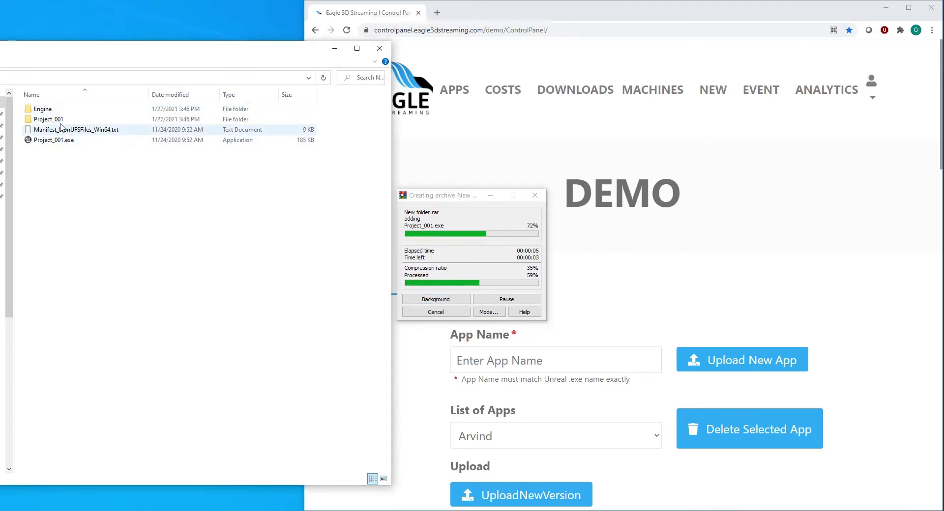
{"action": "left_click", "coordinate": [47, 109]}
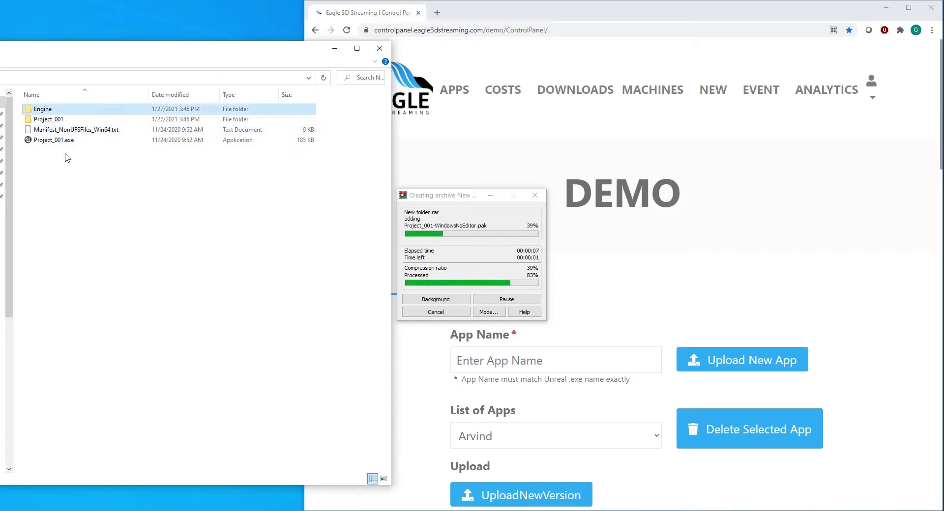
{"action": "left_click", "coordinate": [51, 141], "text": "shift"}
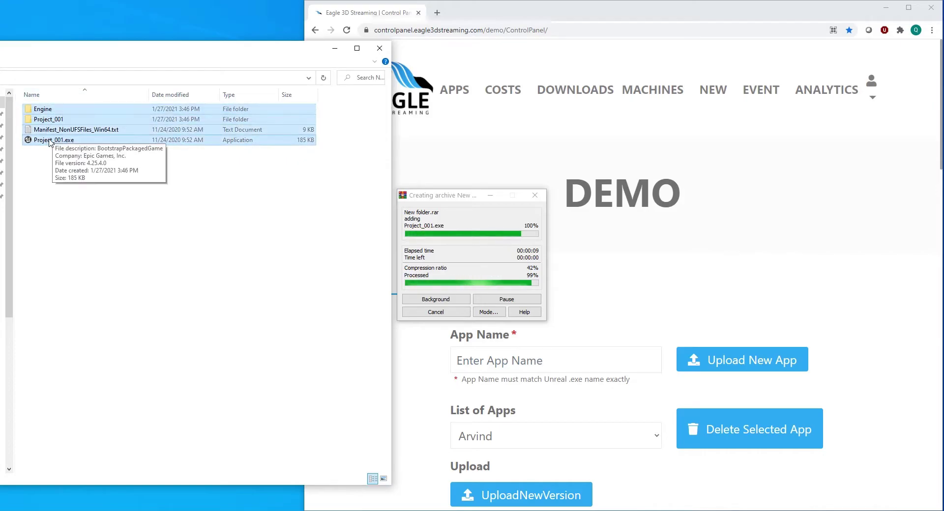
Archive the four build items into New folder.rar (about 135 MB) and select the archive
{"action": "right_click", "coordinate": [49, 141]}
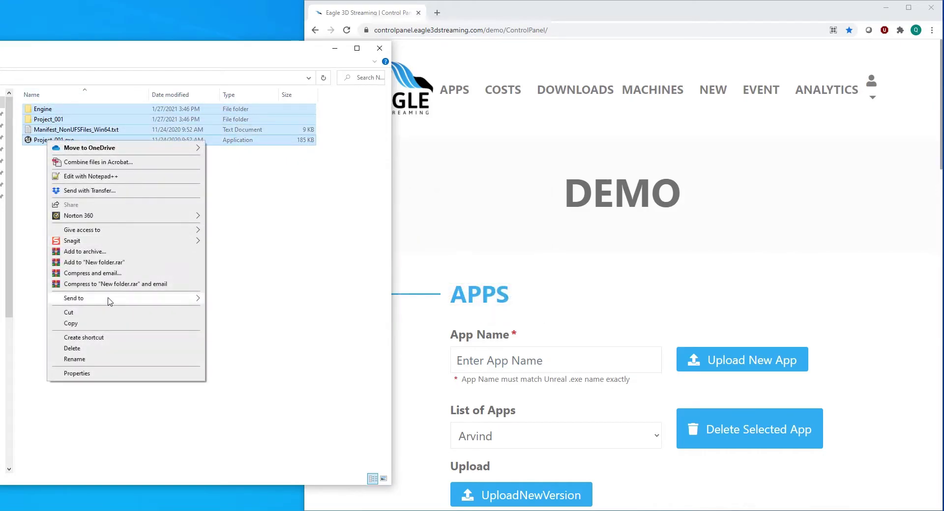
{"action": "left_click", "coordinate": [39, 179]}
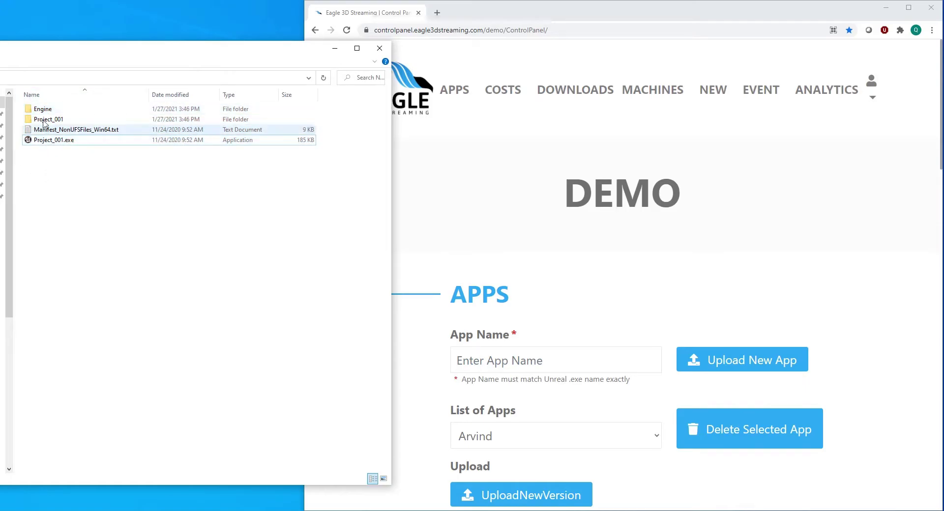
{"action": "left_click", "coordinate": [50, 141]}
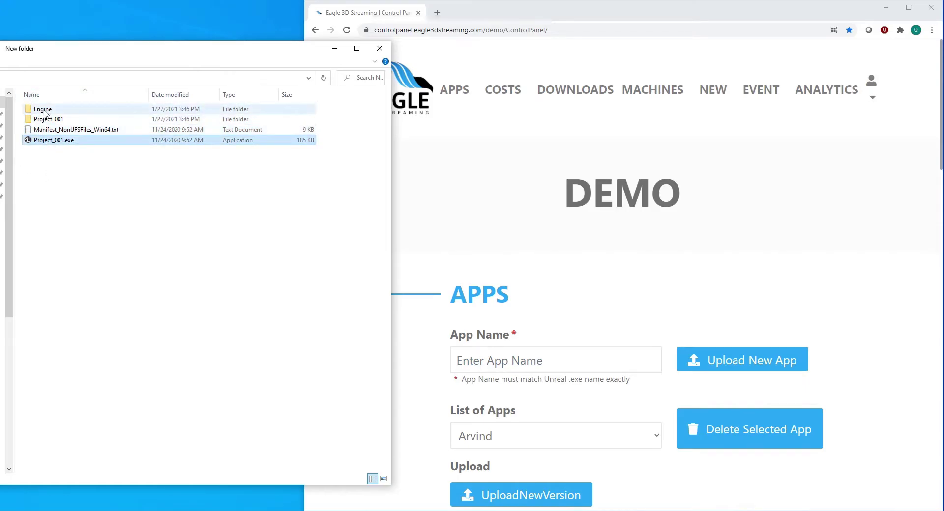
{"action": "left_click", "coordinate": [44, 109], "text": "shift"}
{"action": "right_click", "coordinate": [46, 125]}
{"action": "left_click", "coordinate": [134, 238]}
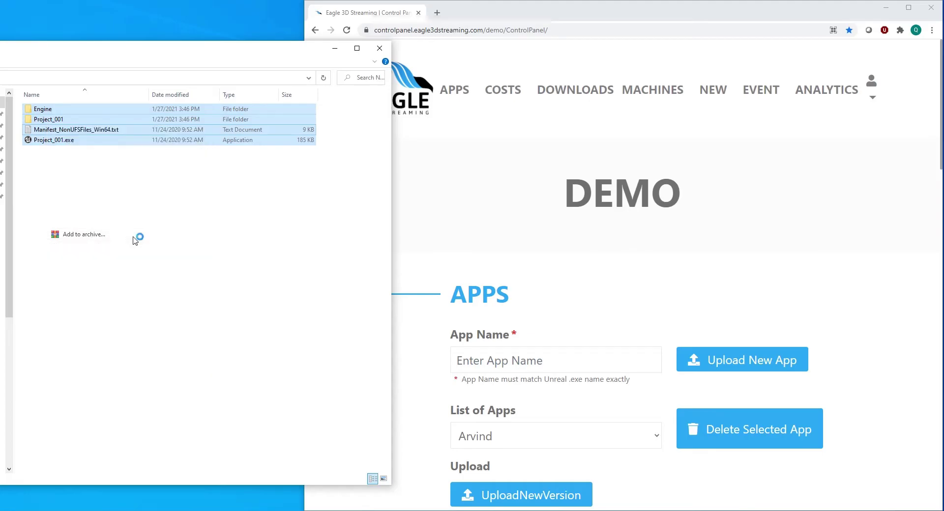
{"action": "left_click", "coordinate": [477, 350]}
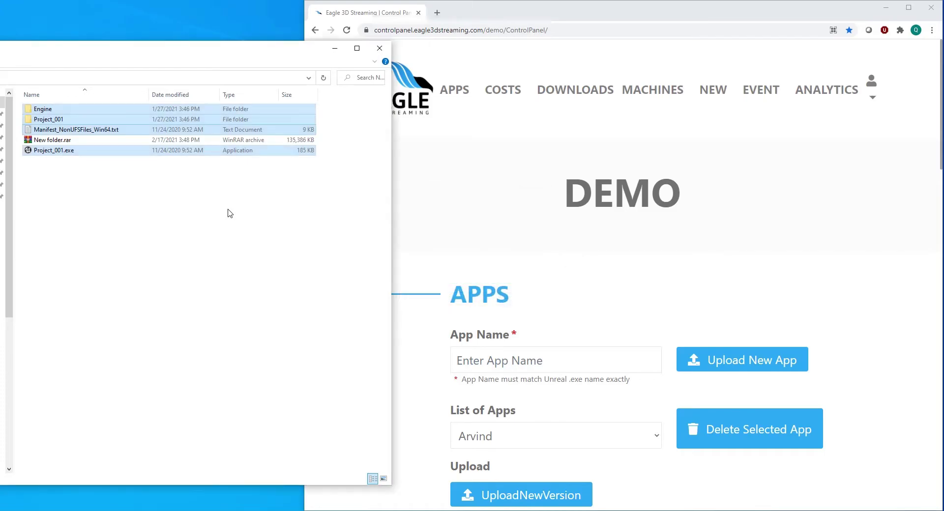
{"action": "left_click", "coordinate": [227, 229]}
{"action": "left_click", "coordinate": [55, 143]}
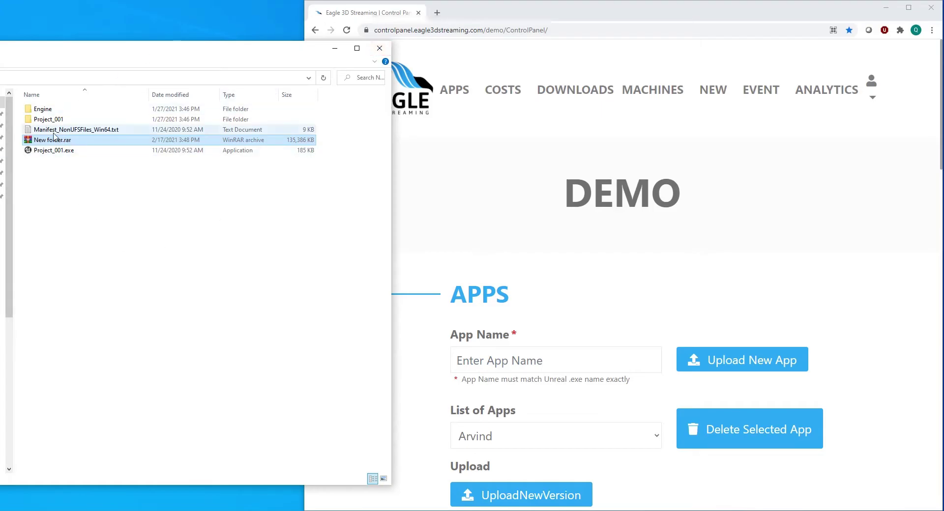
Bring the Eagle 3D Streaming Apps page in front of the File Explorer window
{"action": "left_click", "coordinate": [498, 11]}
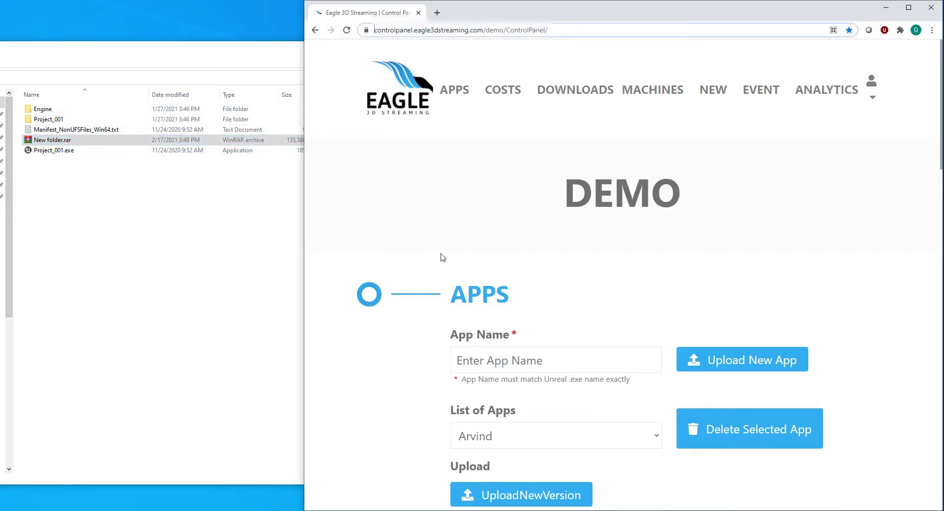
{"action": "left_click", "coordinate": [199, 371]}
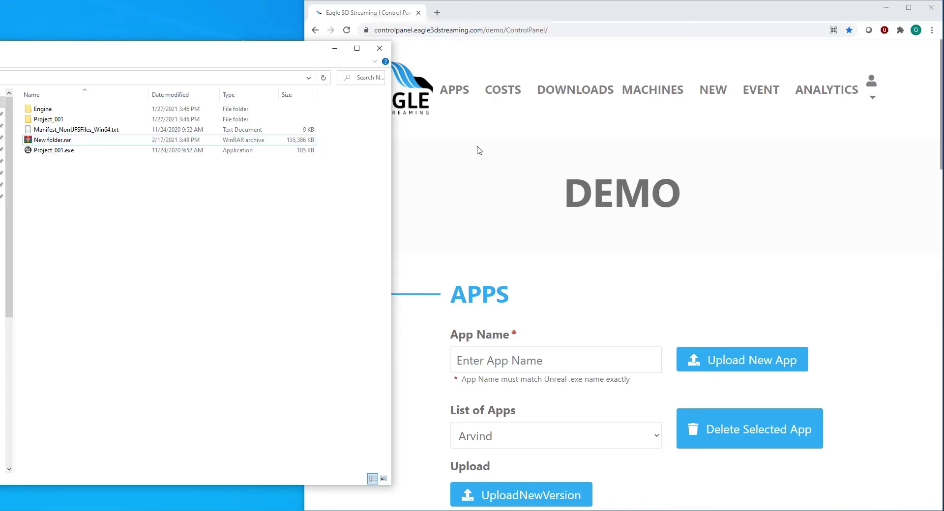
{"action": "left_click", "coordinate": [532, 3]}
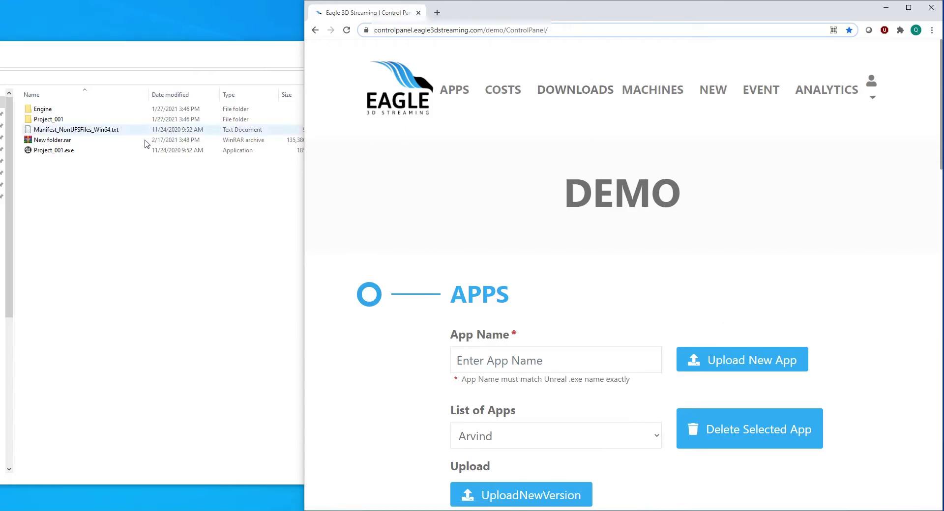
Copy the Project_001.exe file name and paste it as the App Name, Project_001
{"action": "left_click", "coordinate": [53, 151]}
{"action": "left_click", "coordinate": [54, 150]}
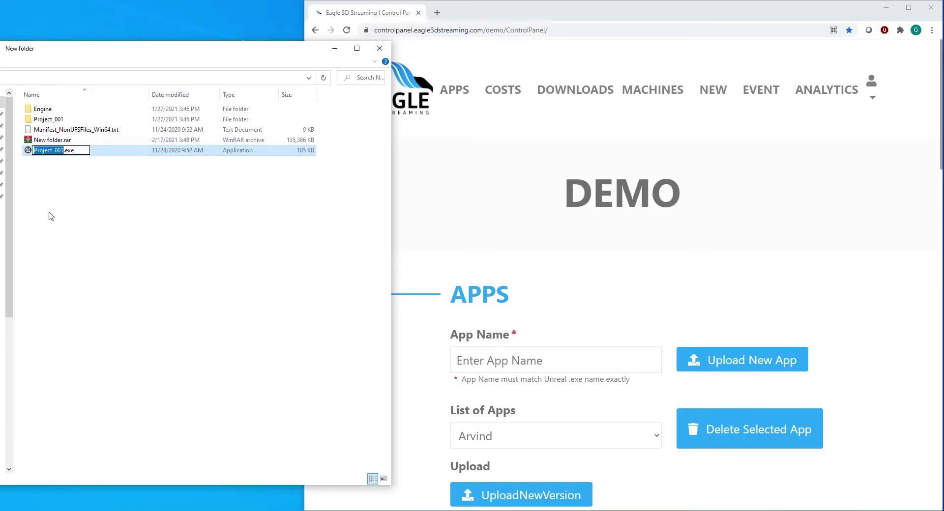
{"action": "key", "text": "Escape"}
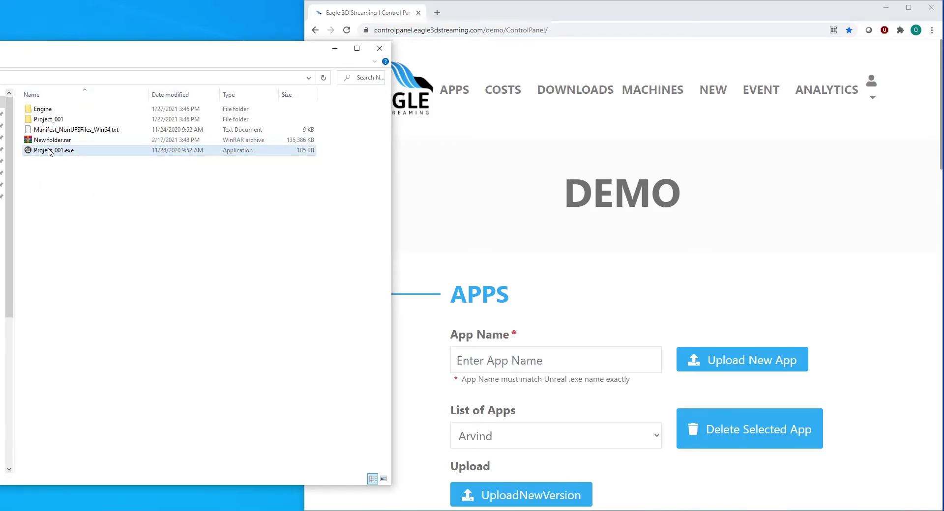
{"action": "left_click", "coordinate": [514, 361]}
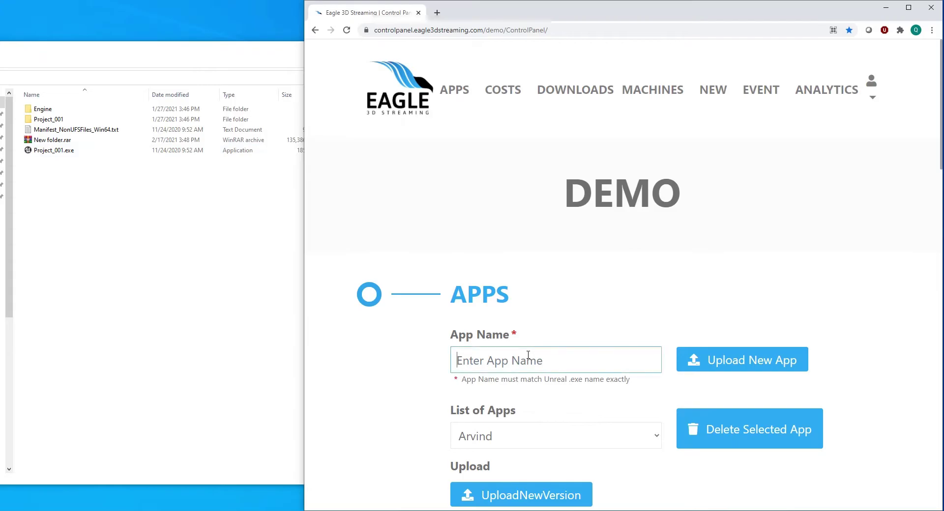
{"action": "type", "text": "Project_001"}
{"action": "left_click_drag", "start_coordinate": [465, 379], "coordinate": [618, 379]}
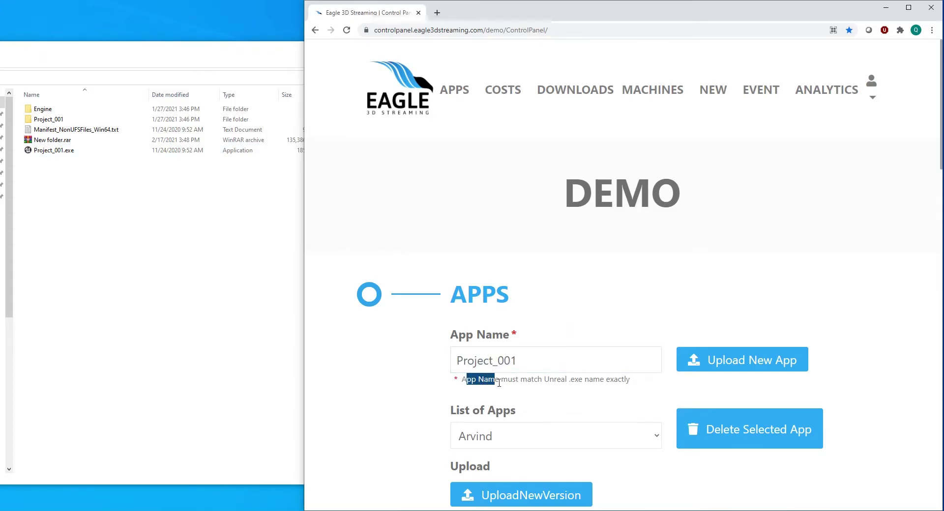
{"action": "left_click", "coordinate": [624, 382]}
{"action": "left_click", "coordinate": [530, 358]}
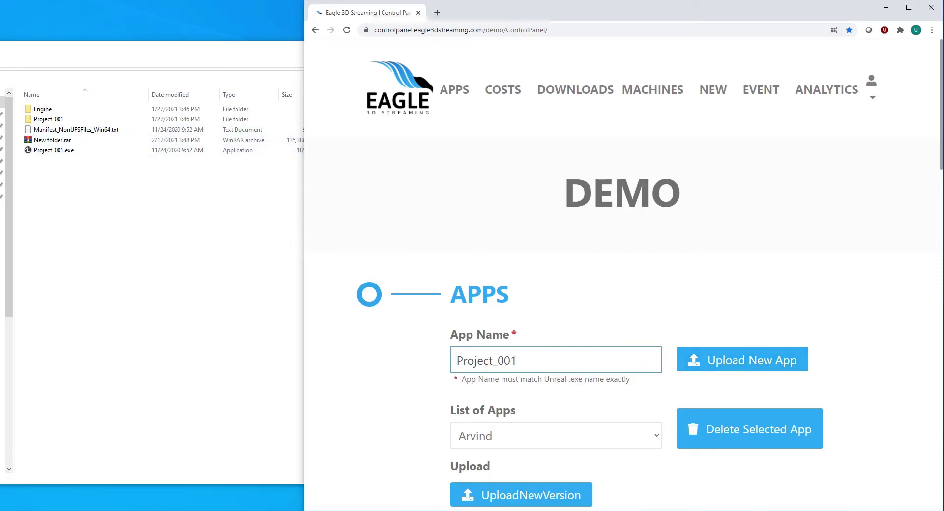
Upload New folder.rar from New folder as the build for app Project_001
{"action": "left_click", "coordinate": [715, 362]}
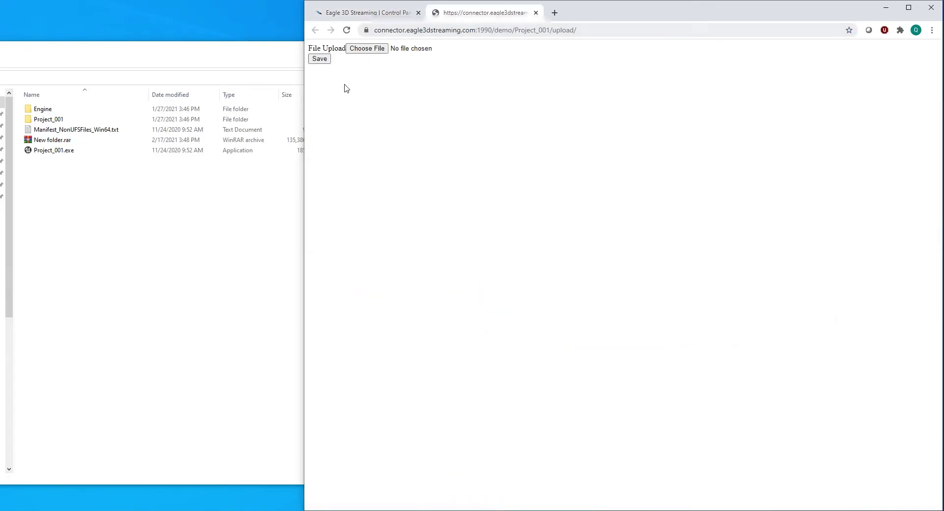
{"action": "left_click", "coordinate": [366, 48]}
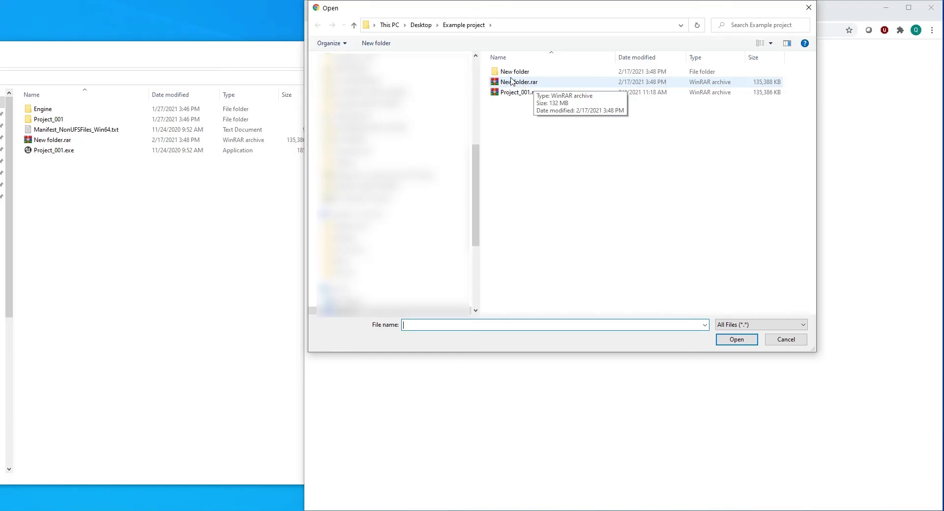
{"action": "double_click", "coordinate": [511, 73]}
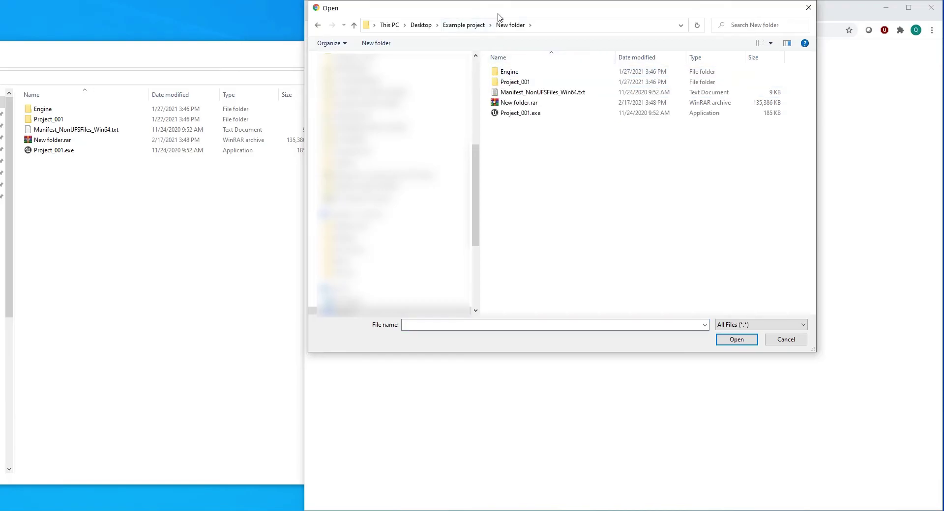
{"action": "left_click_drag", "start_coordinate": [499, 13], "coordinate": [500, 26]}
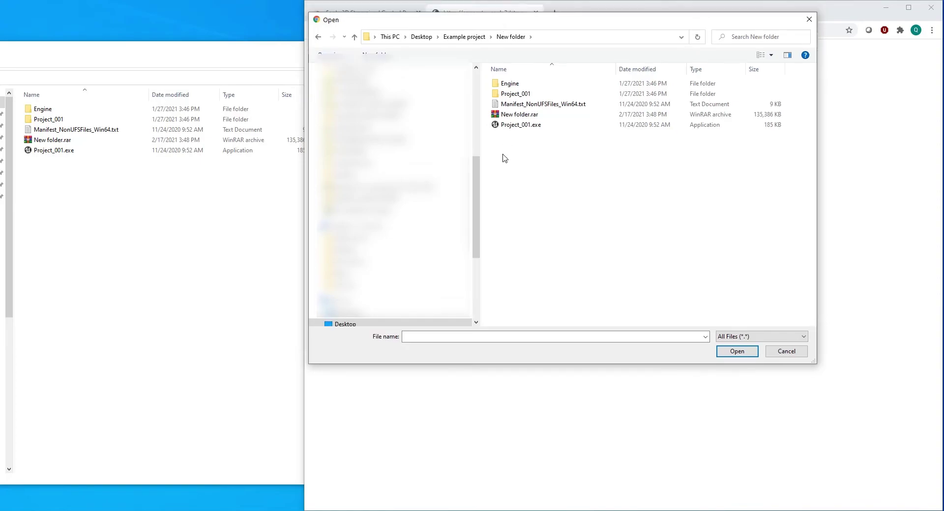
{"action": "double_click", "coordinate": [529, 116]}
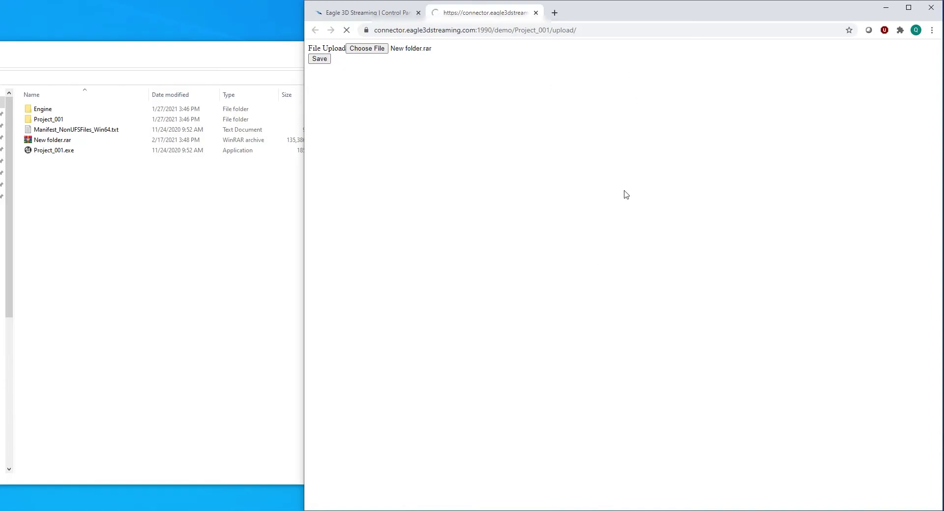
Monitor the upload progress while switching back and forth to the control panel page
{"action": "left_click", "coordinate": [357, 14]}
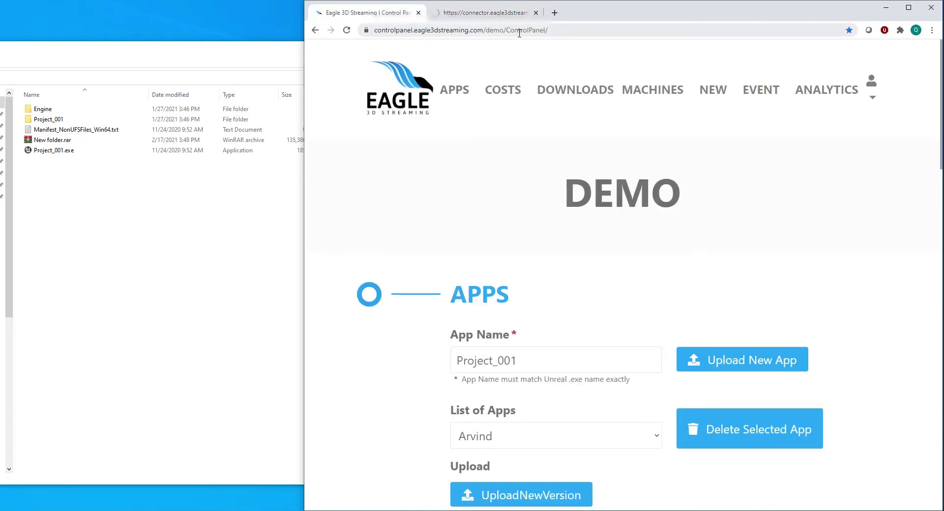
{"action": "left_click", "coordinate": [474, 14]}
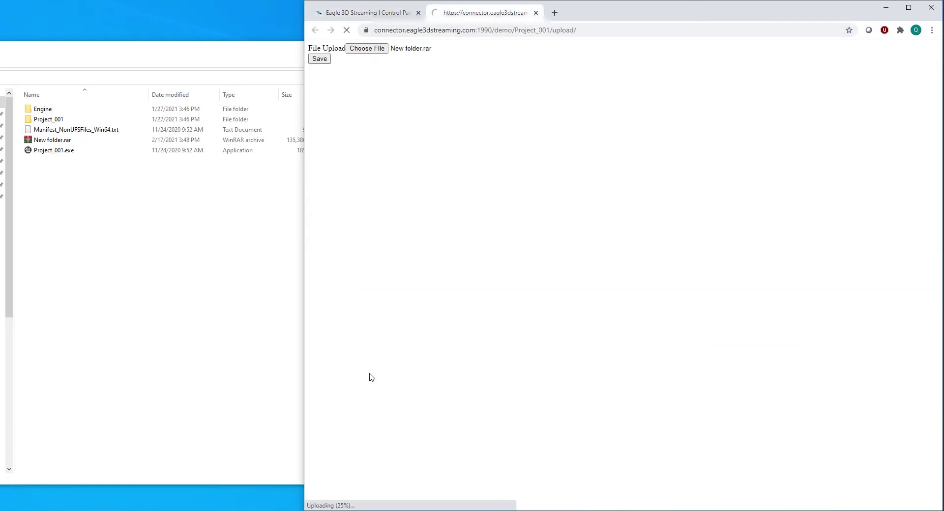
{"action": "left_click", "coordinate": [375, 14]}
{"action": "scroll", "coordinate": [372, 302], "scroll_direction": "down", "scroll_amount": 4}
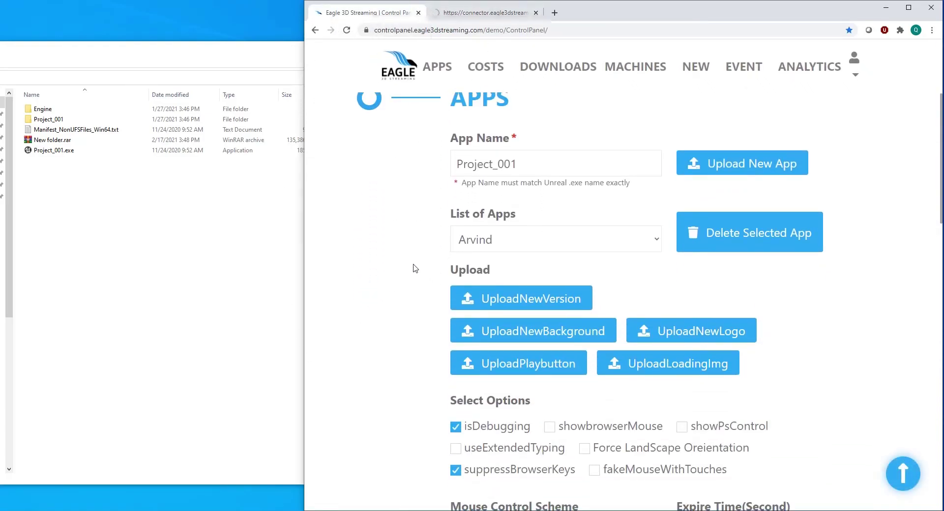
{"action": "scroll", "coordinate": [416, 269], "scroll_direction": "up", "scroll_amount": 1}
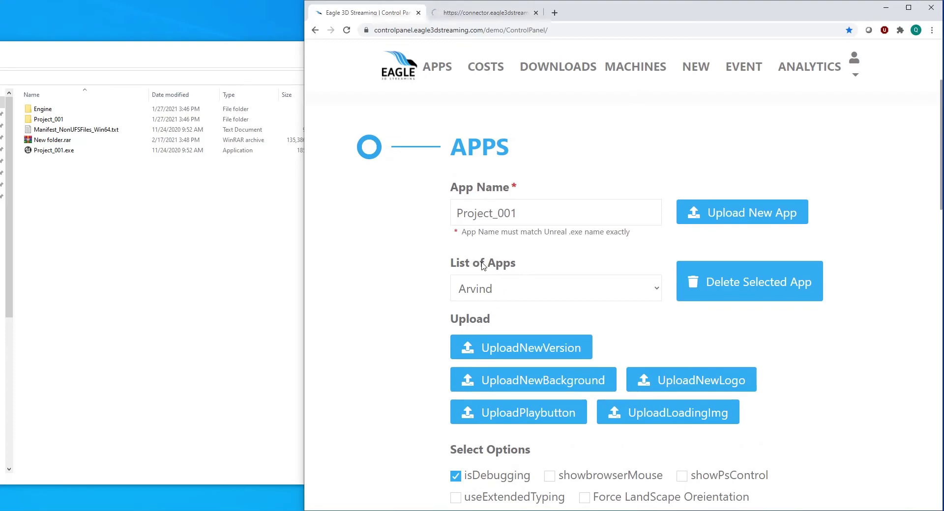
{"action": "left_click", "coordinate": [484, 14]}
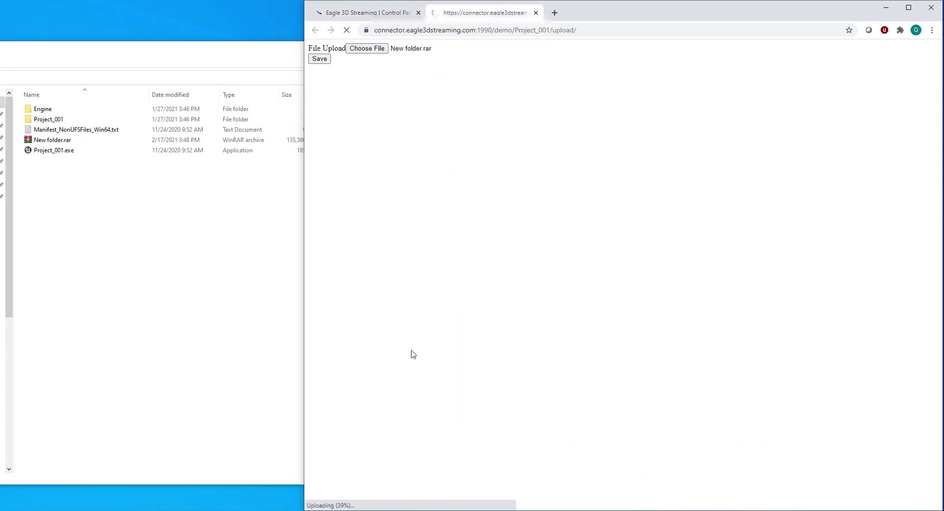
{"action": "left_click", "coordinate": [386, 14]}
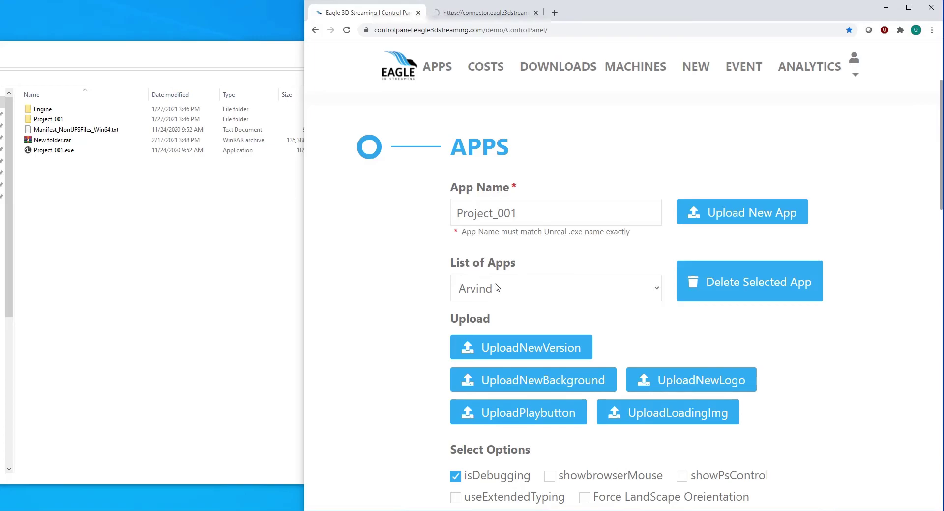
{"action": "left_click", "coordinate": [511, 292]}
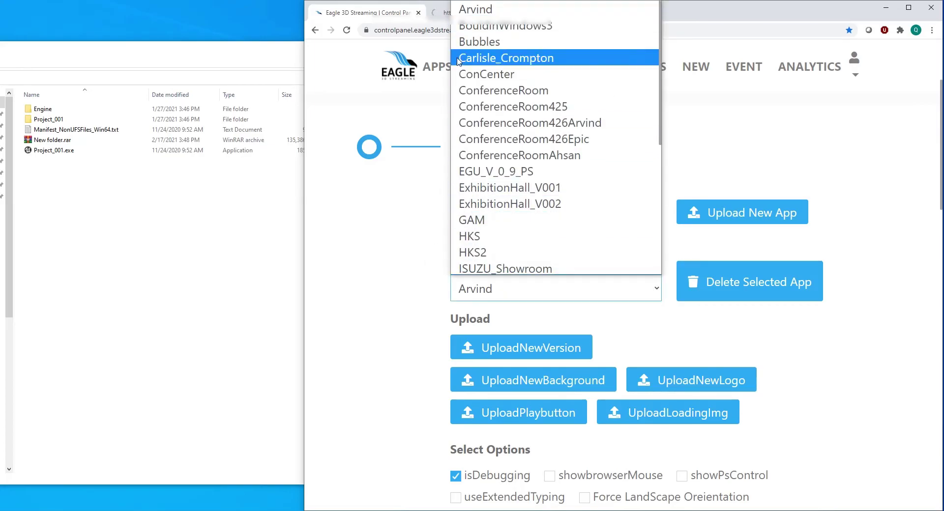
{"action": "left_click", "coordinate": [474, 15]}
{"action": "left_click", "coordinate": [467, 14]}
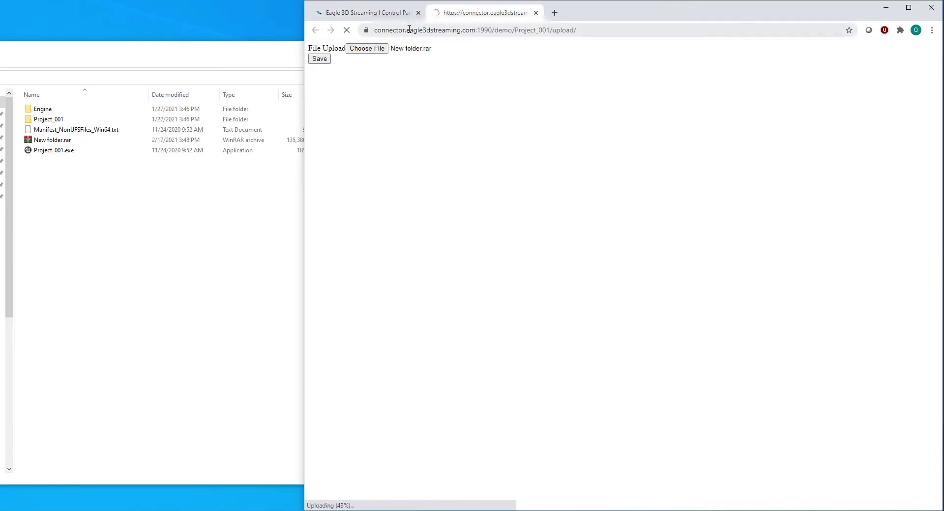
{"action": "left_click", "coordinate": [368, 13]}
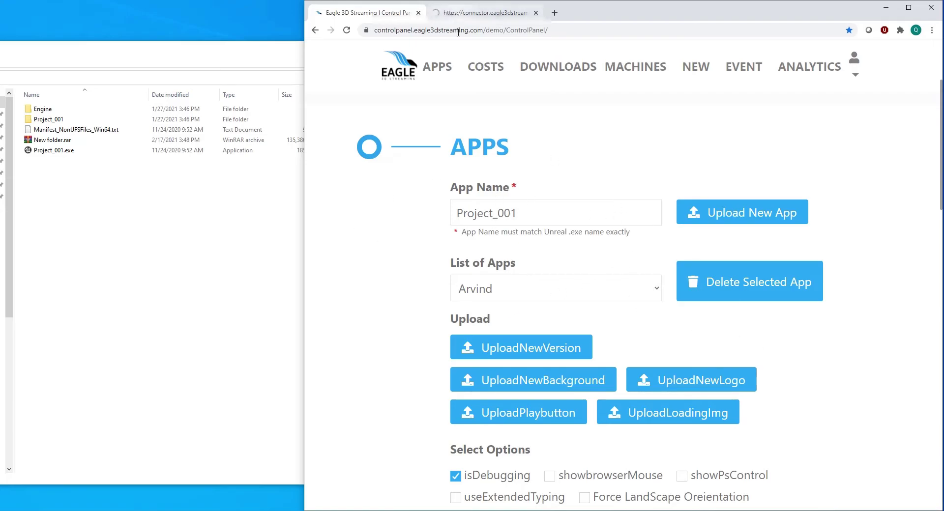
Reload the control panel page and double-check the Project_001.exe name in File Explorer
{"action": "left_click", "coordinate": [346, 30]}
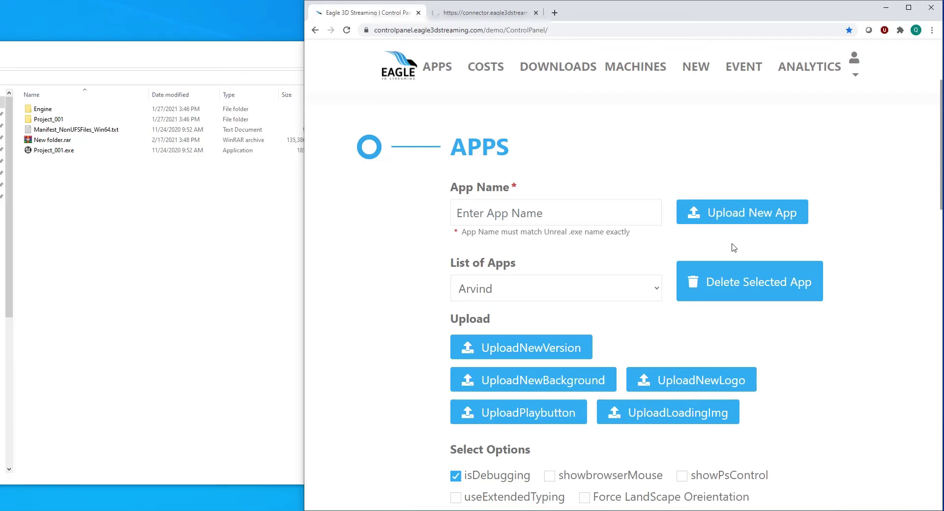
{"action": "left_click", "coordinate": [89, 220]}
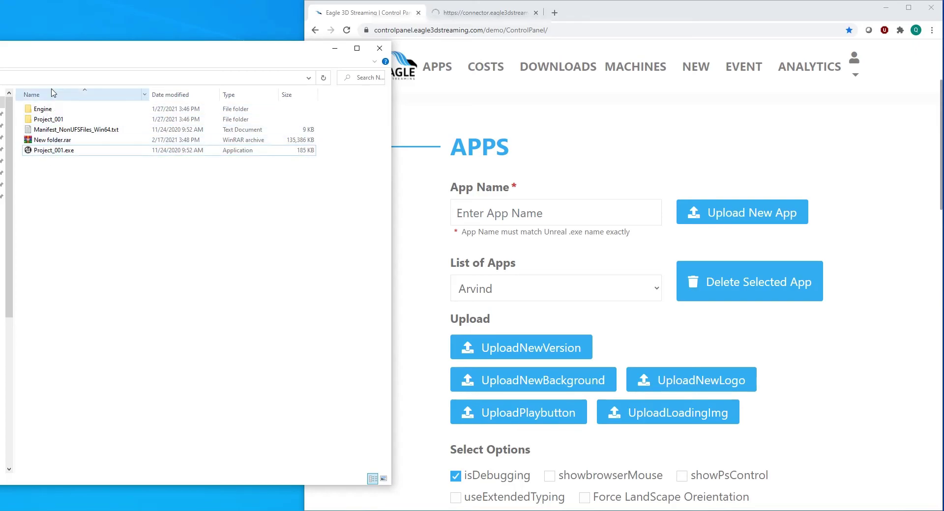
{"action": "left_click", "coordinate": [53, 151]}
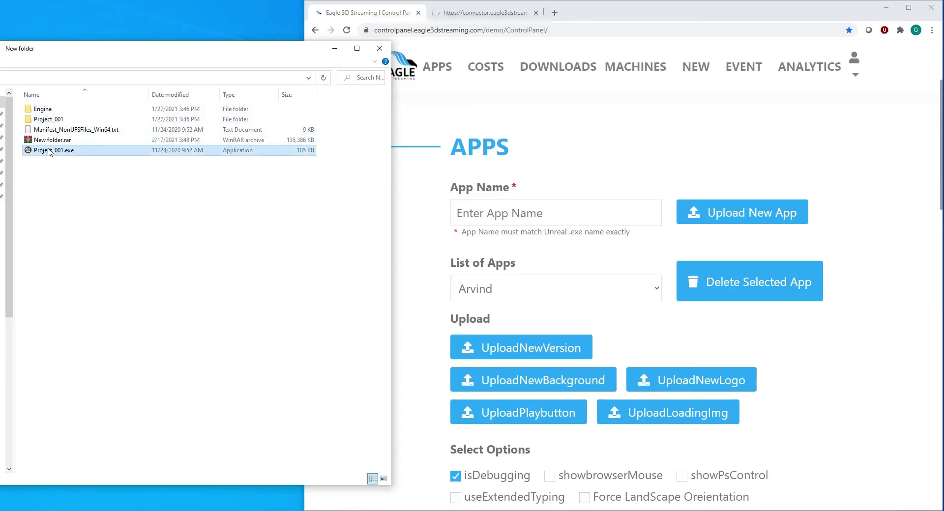
{"action": "left_click", "coordinate": [599, 199]}
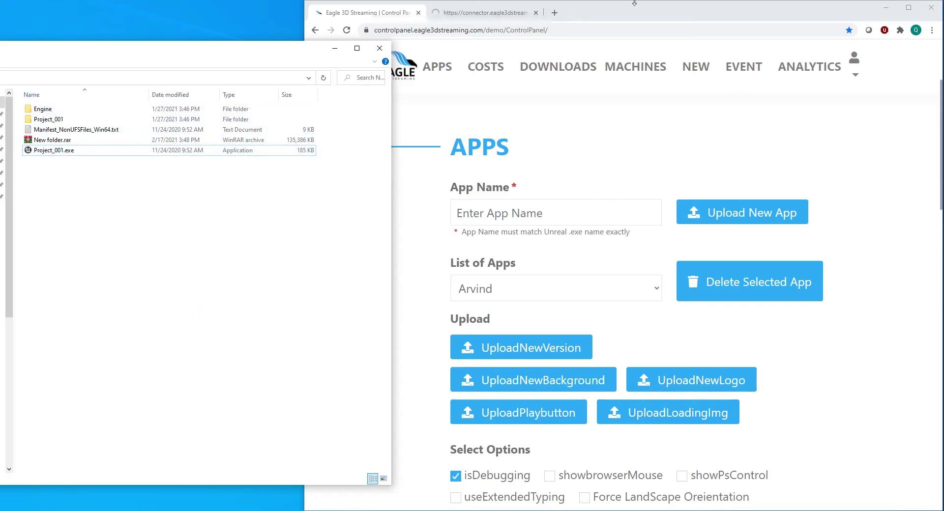
{"action": "left_click", "coordinate": [358, 13]}
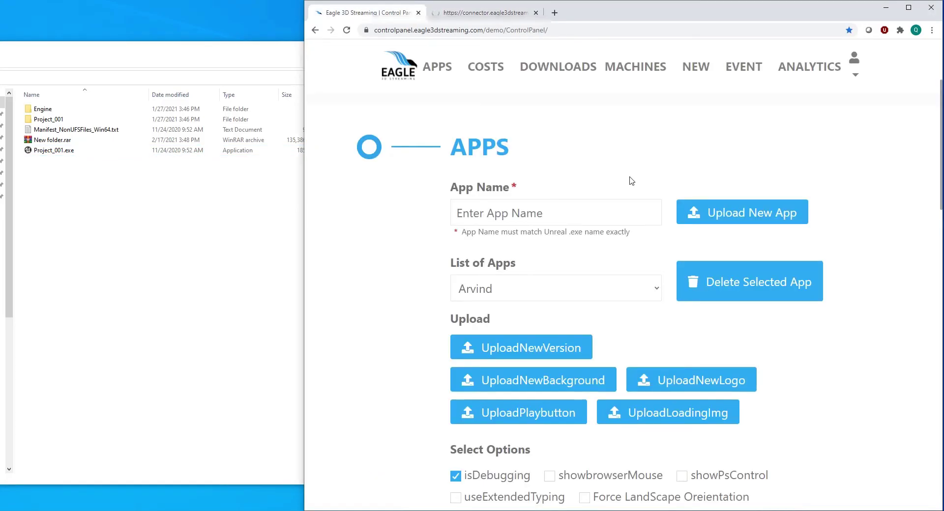
{"action": "left_click", "coordinate": [508, 288]}
{"action": "left_click", "coordinate": [382, 284]}
Generate the App, Host and Guest links at 1280×720 and review the filled fields
{"action": "scroll", "coordinate": [413, 373], "scroll_direction": "down", "scroll_amount": 10}
{"action": "scroll", "coordinate": [657, 288], "scroll_direction": "up", "scroll_amount": 1}
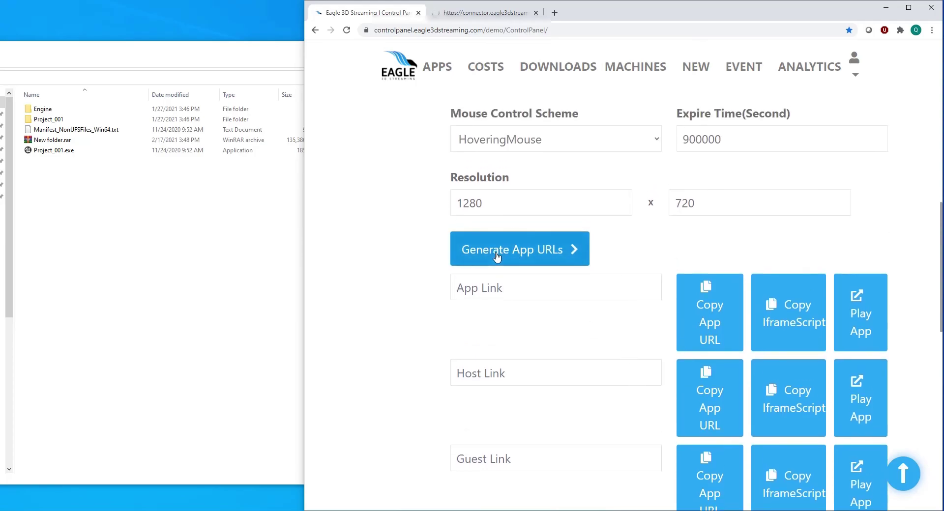
{"action": "left_click", "coordinate": [498, 256]}
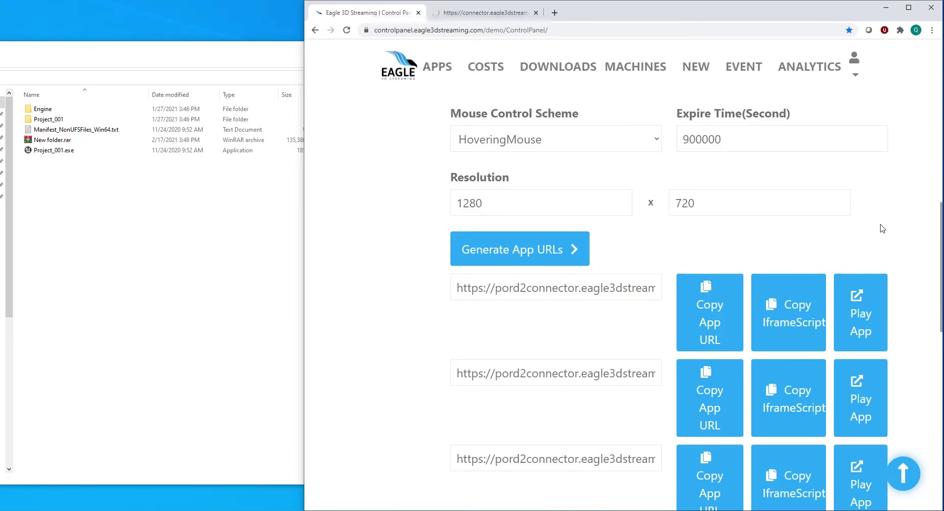
{"action": "scroll", "coordinate": [881, 229], "scroll_direction": "up", "scroll_amount": 5}
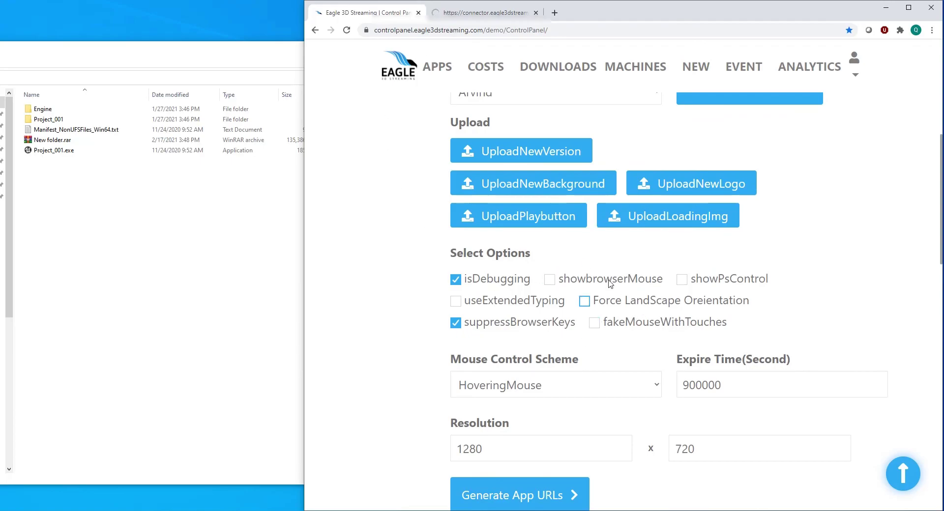
{"action": "scroll", "coordinate": [759, 295], "scroll_direction": "down", "scroll_amount": 1}
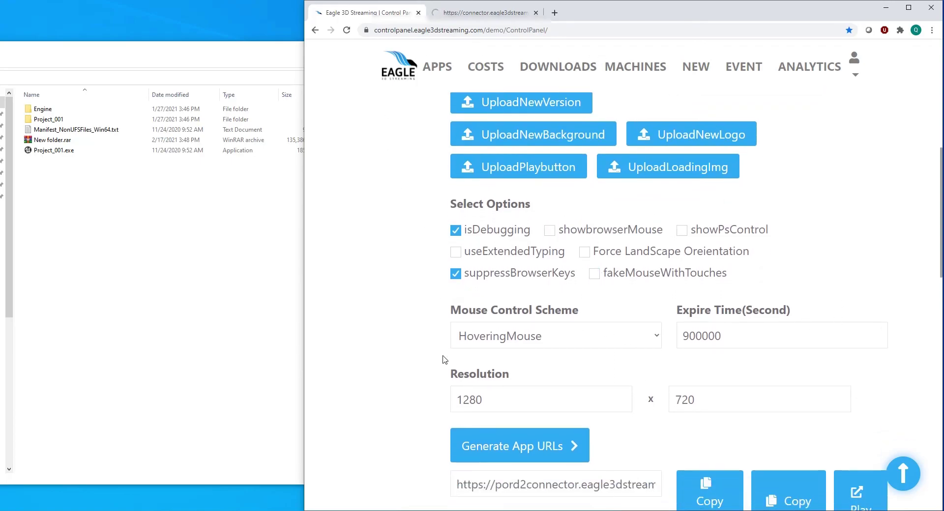
{"action": "scroll", "coordinate": [442, 358], "scroll_direction": "up", "scroll_amount": 5}
{"action": "scroll", "coordinate": [433, 353], "scroll_direction": "down", "scroll_amount": 6}
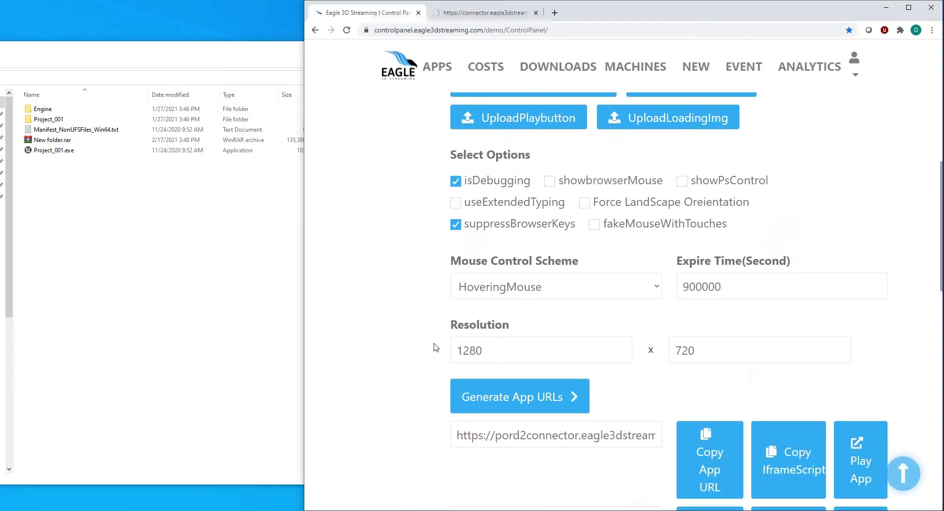
{"action": "scroll", "coordinate": [434, 347], "scroll_direction": "down", "scroll_amount": 1}
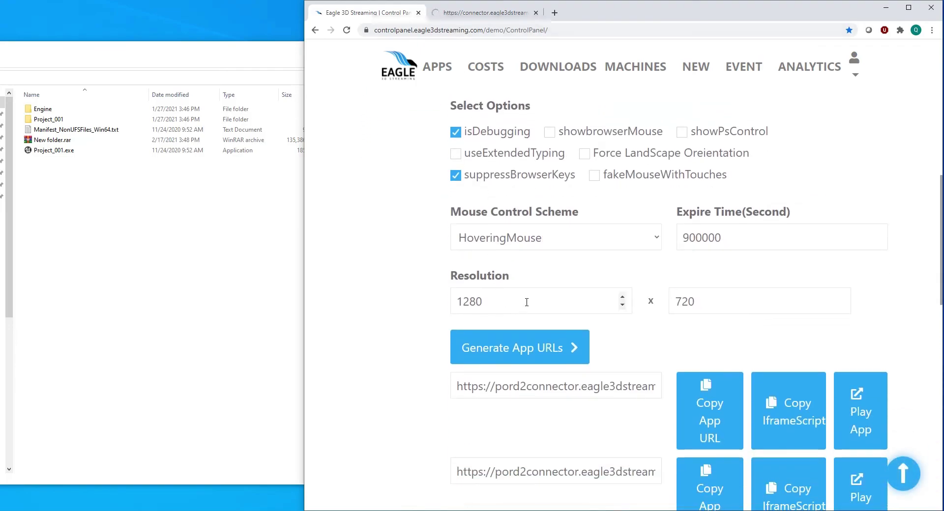